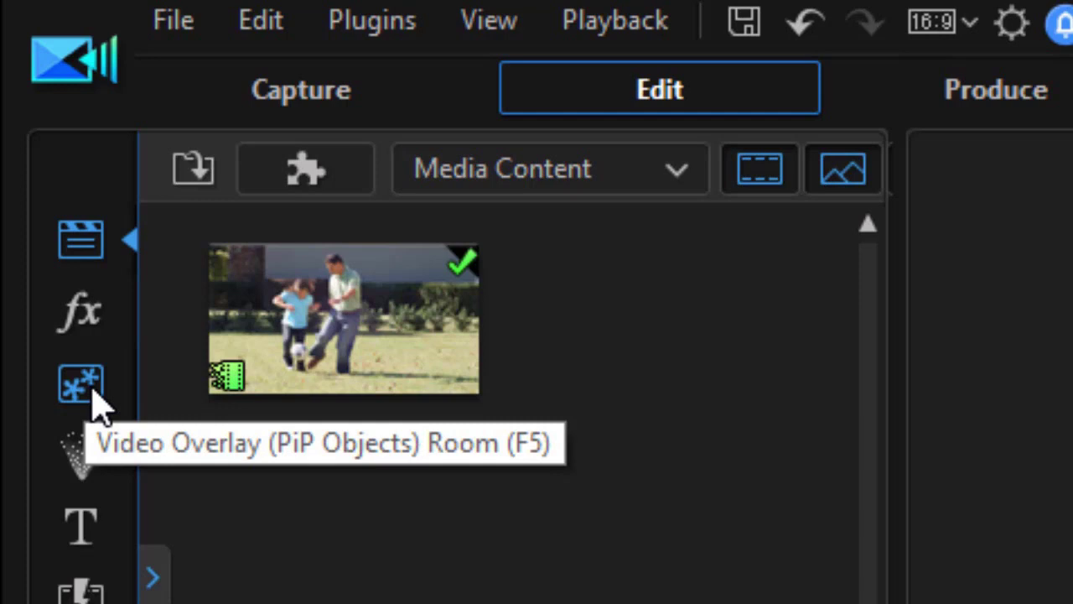
# - Filter the PiP Objects library to Callout Pack, listing Callout PiP 01 through 06
pyautogui.click(92, 402)
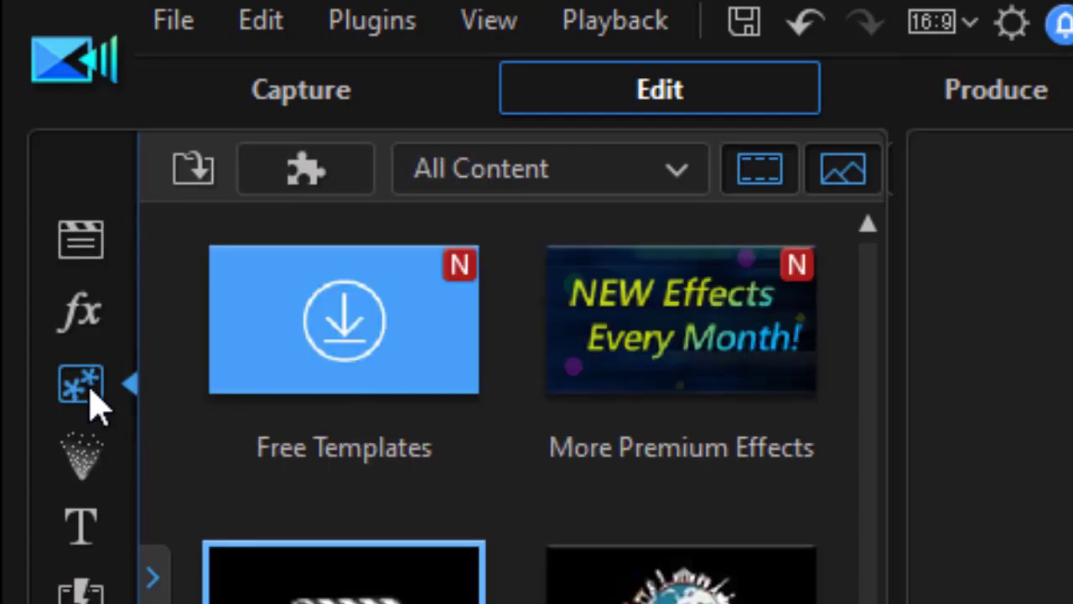
pyautogui.click(692, 191)
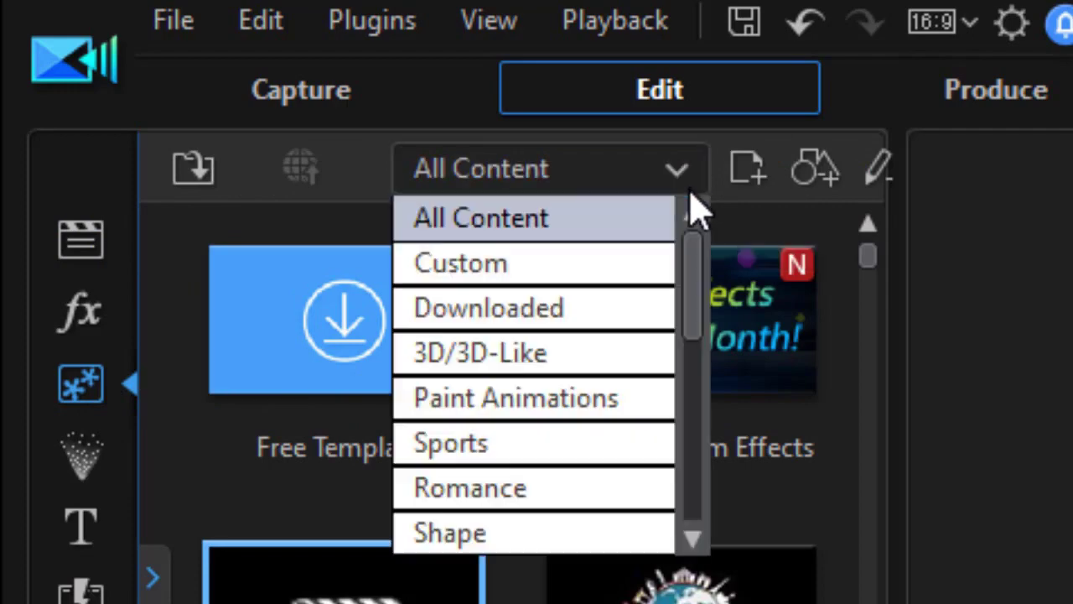
pyautogui.moveTo(692, 306); pyautogui.dragTo(692, 503)
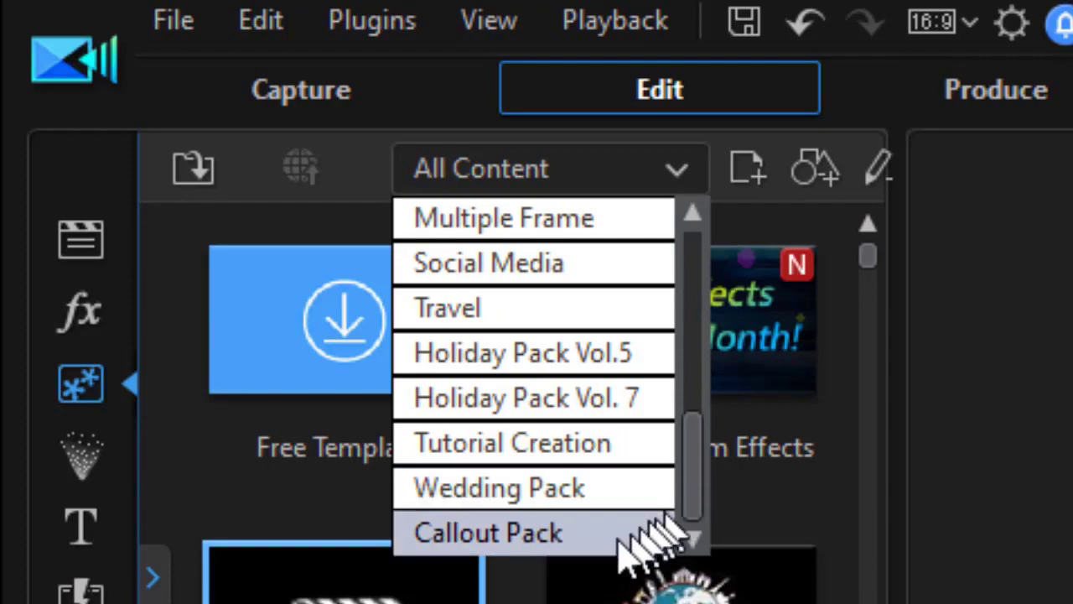
pyautogui.click(575, 538)
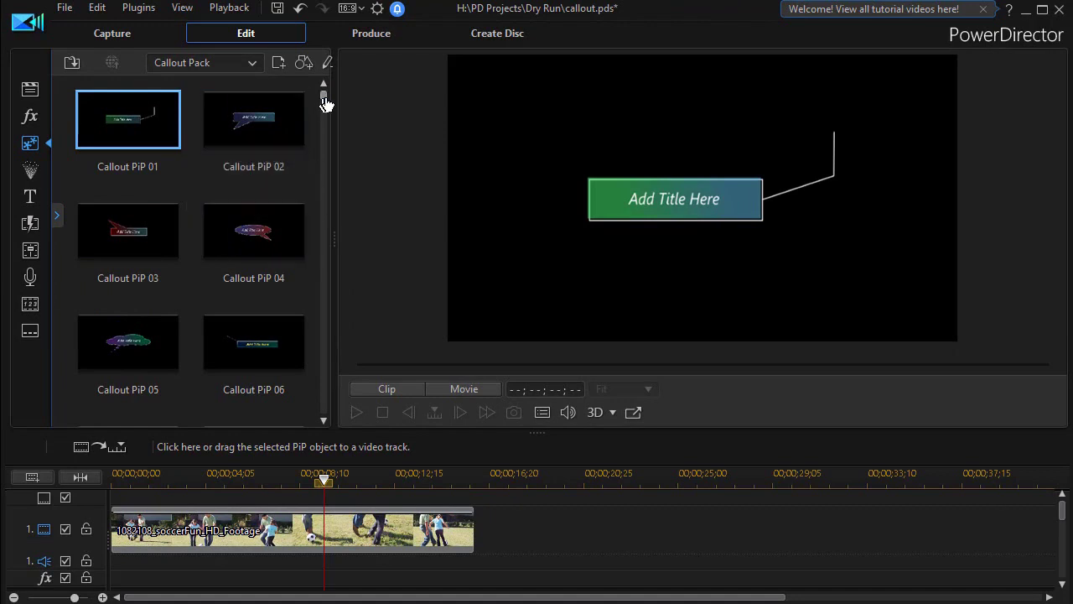
# - Place the maroon Callout PiP 153 speech bubble on track 2 above the soccer footage
pyautogui.moveTo(324, 99); pyautogui.dragTo(324, 397)
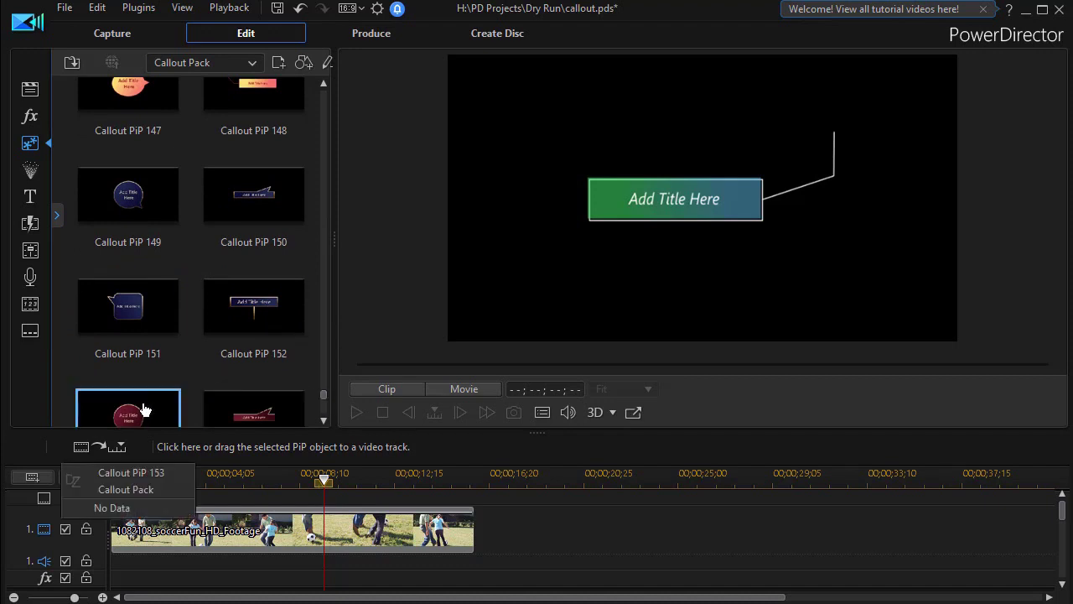
pyautogui.moveTo(145, 410); pyautogui.dragTo(217, 569)
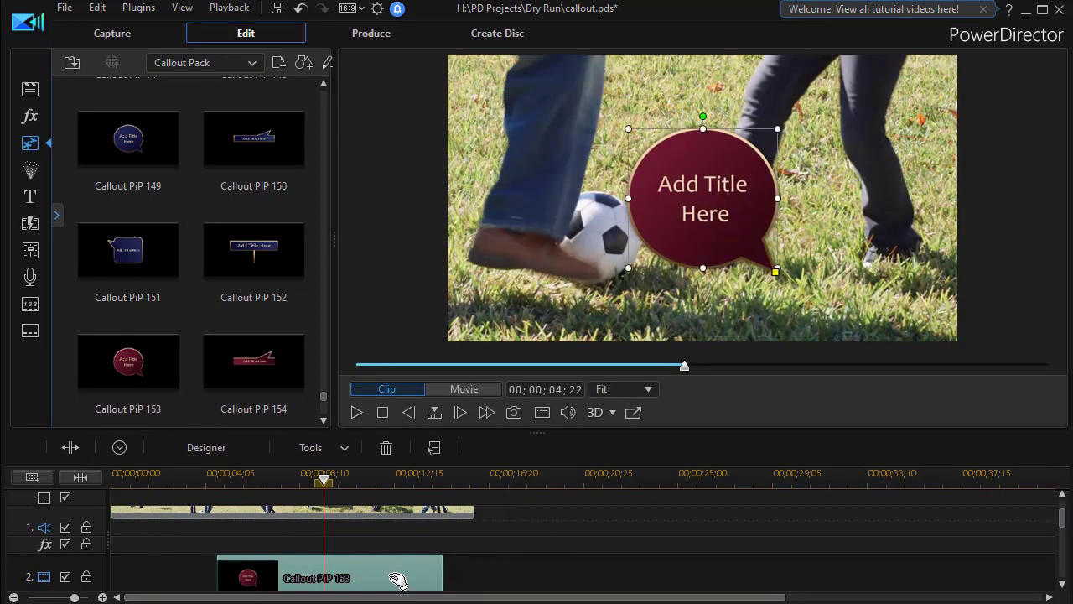
pyautogui.scroll(-1, 398, 580)
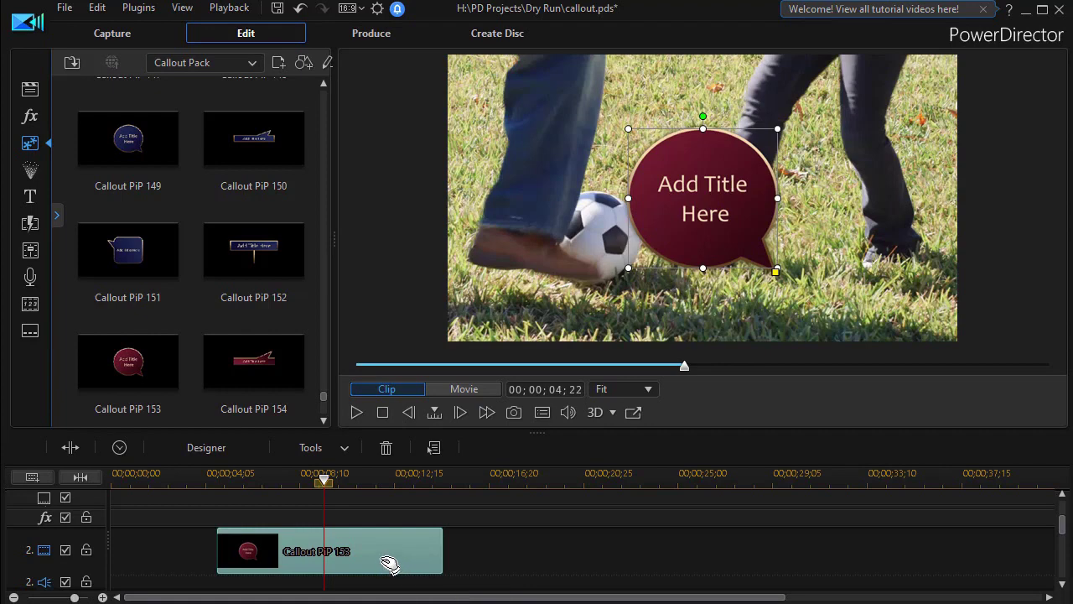
# - Open Callout PiP 153 in Shape Designer and expand its Shape Fill settings
pyautogui.doubleClick(384, 569)
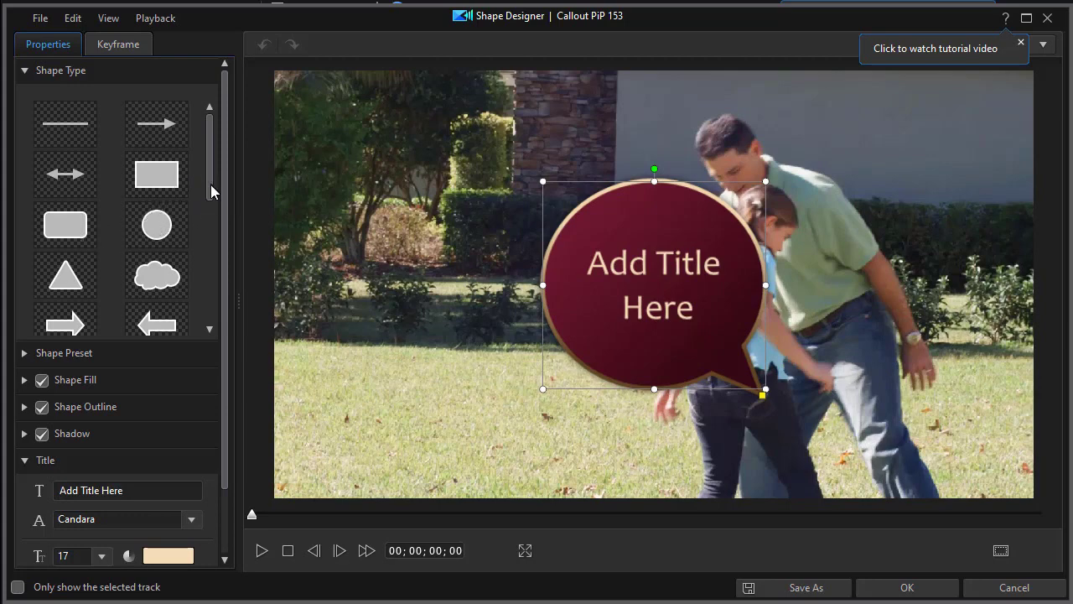
pyautogui.moveTo(210, 187); pyautogui.dragTo(205, 301)
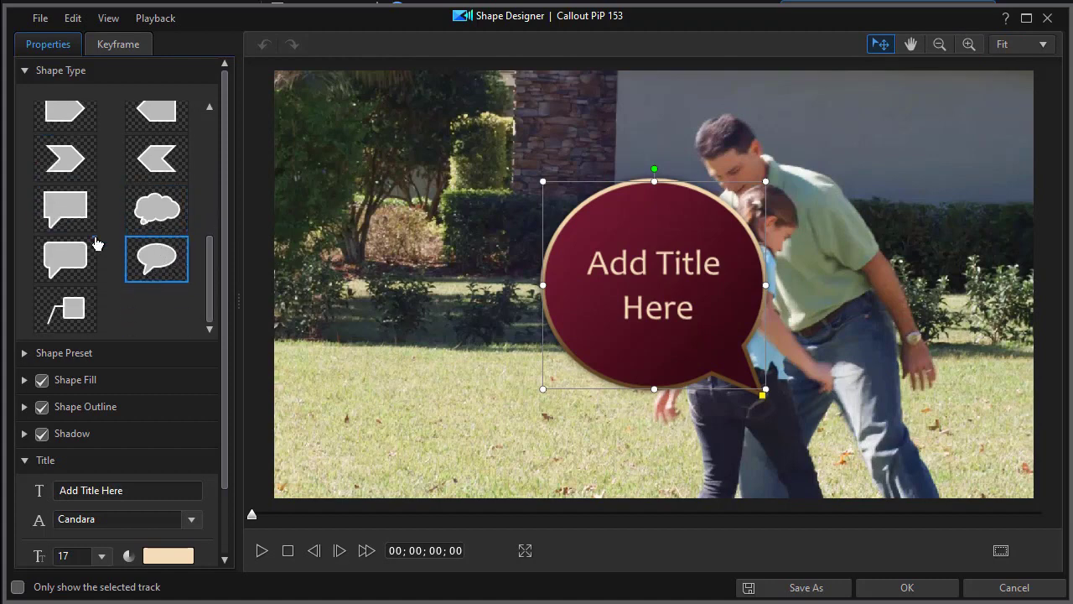
pyautogui.moveTo(210, 288); pyautogui.dragTo(212, 241)
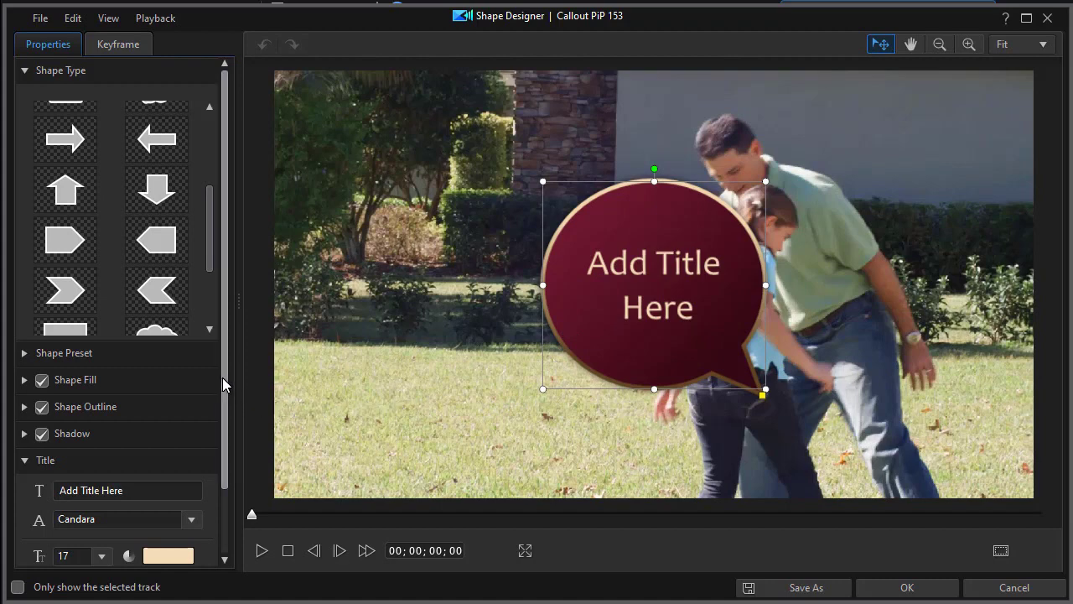
pyautogui.scroll(-3, 222, 378)
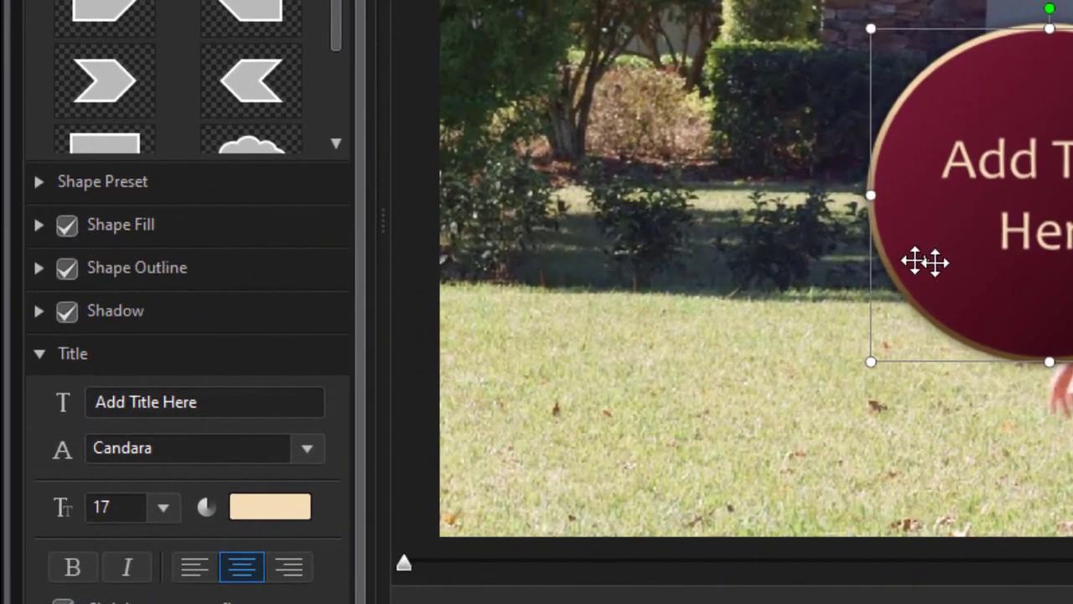
pyautogui.click(40, 224)
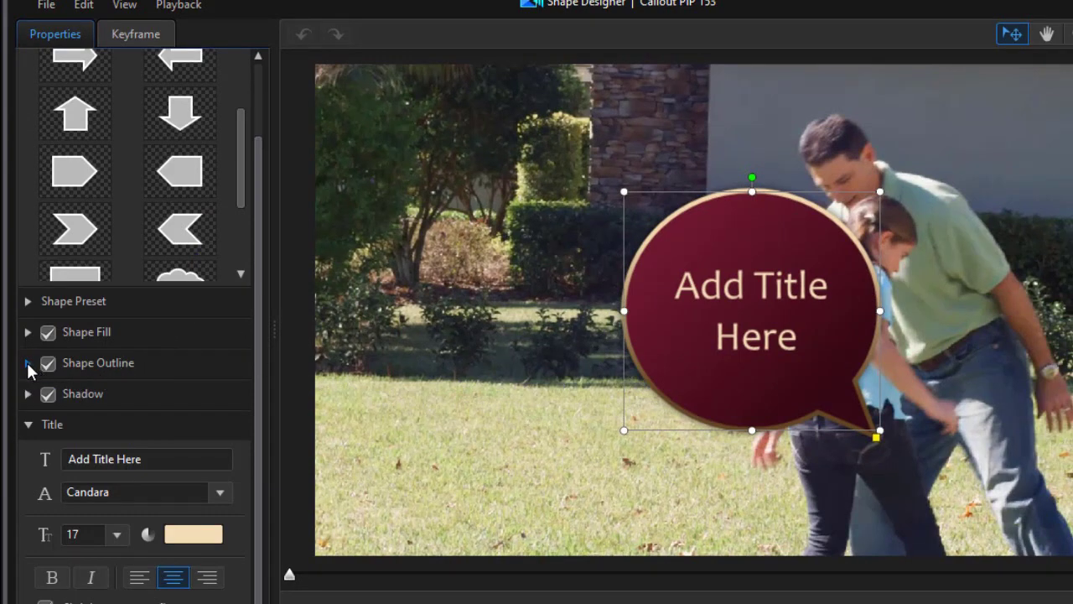
# - Expand Shape Outline to reveal the solid, size 2, brown-to-beige gradient outline
pyautogui.click(27, 362)
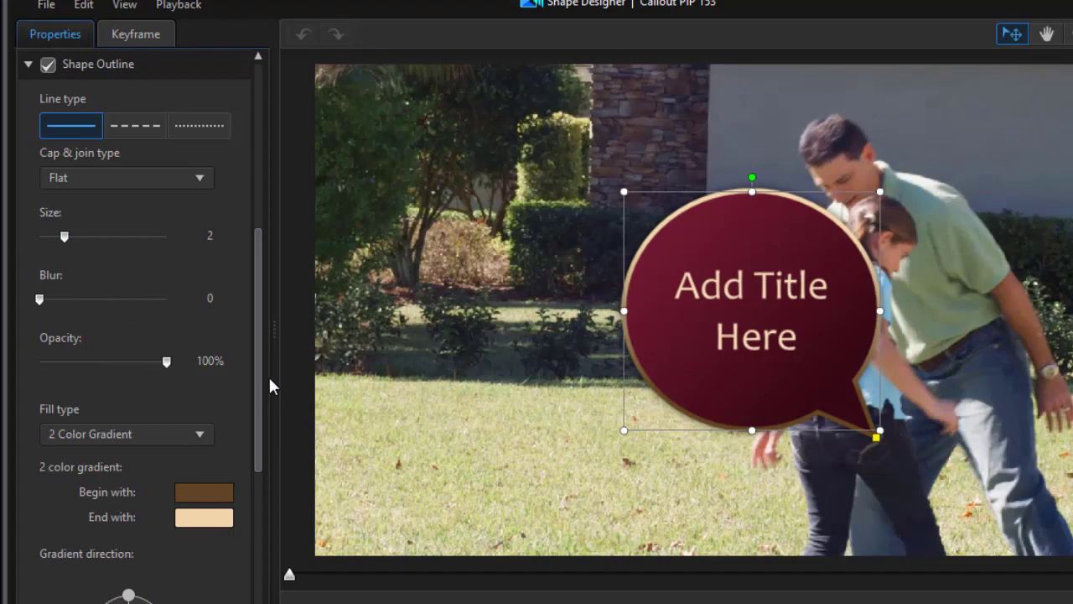
pyautogui.click(191, 497)
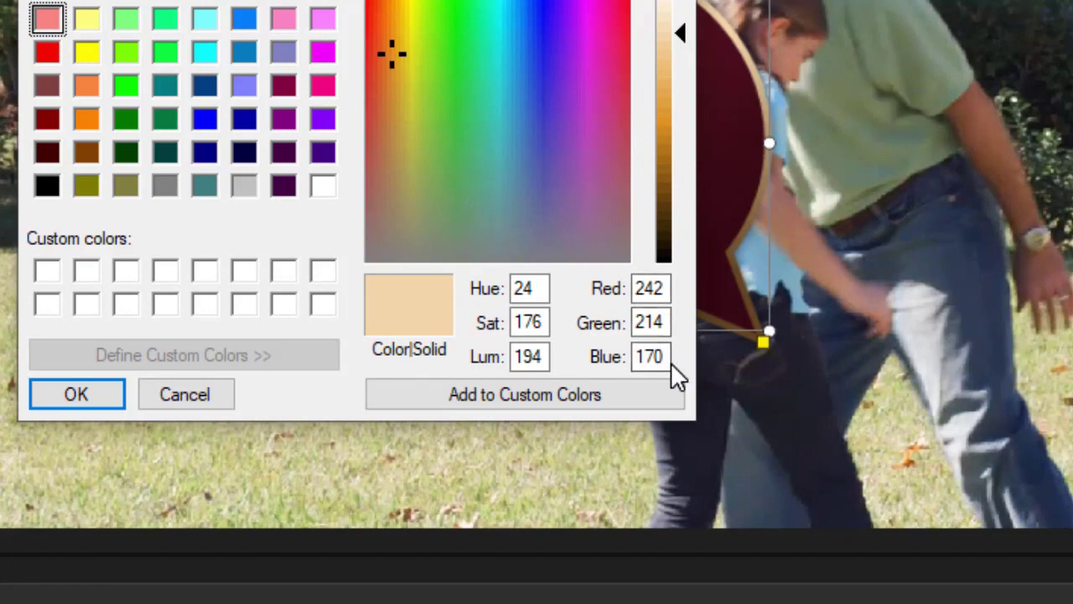
pyautogui.click(40, 394)
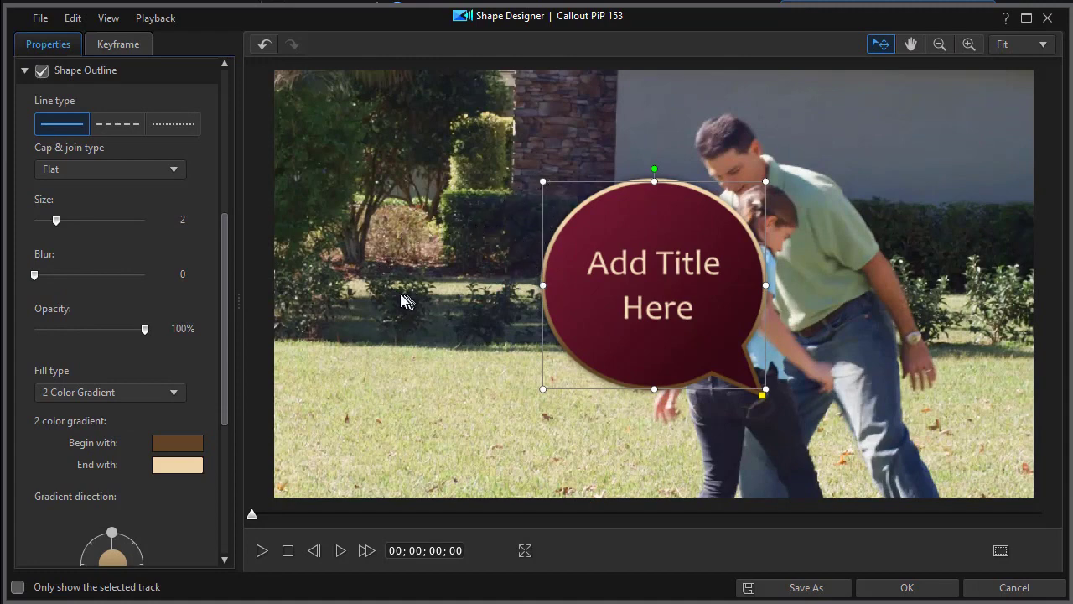
pyautogui.moveTo(226, 295); pyautogui.dragTo(223, 447)
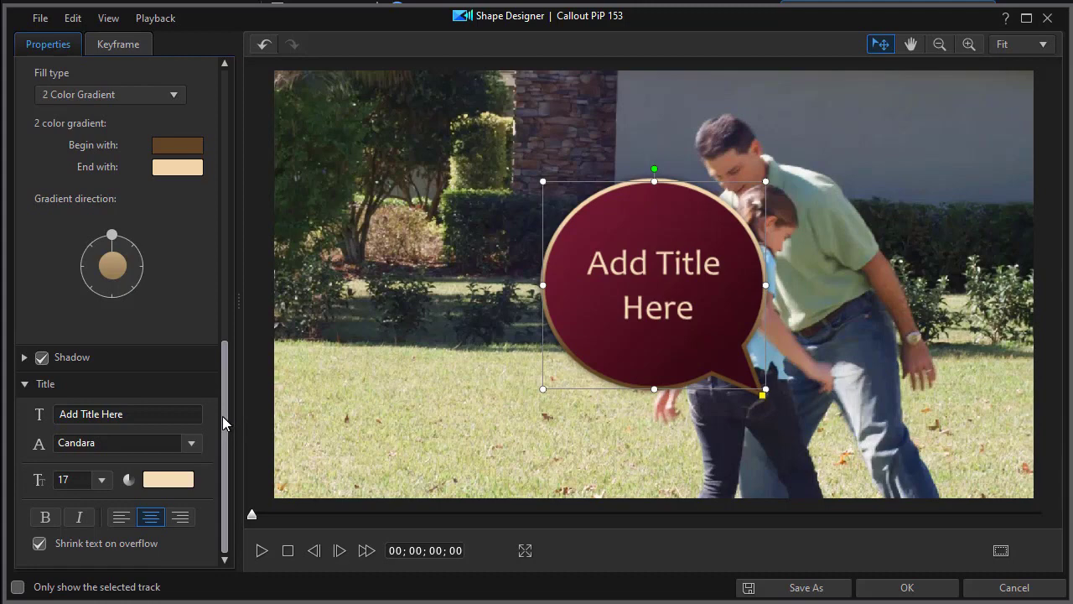
pyautogui.moveTo(220, 416); pyautogui.dragTo(223, 132)
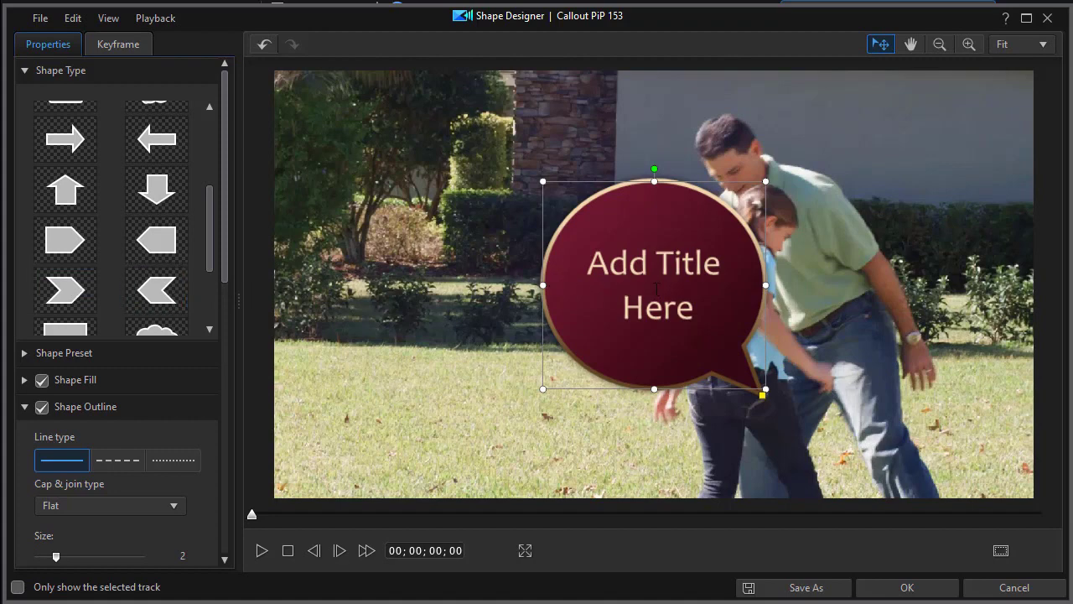
# - Try an enlarged chevron, up arrow, pentagon arrow and line arrow, then settle on a circle
pyautogui.click(67, 295)
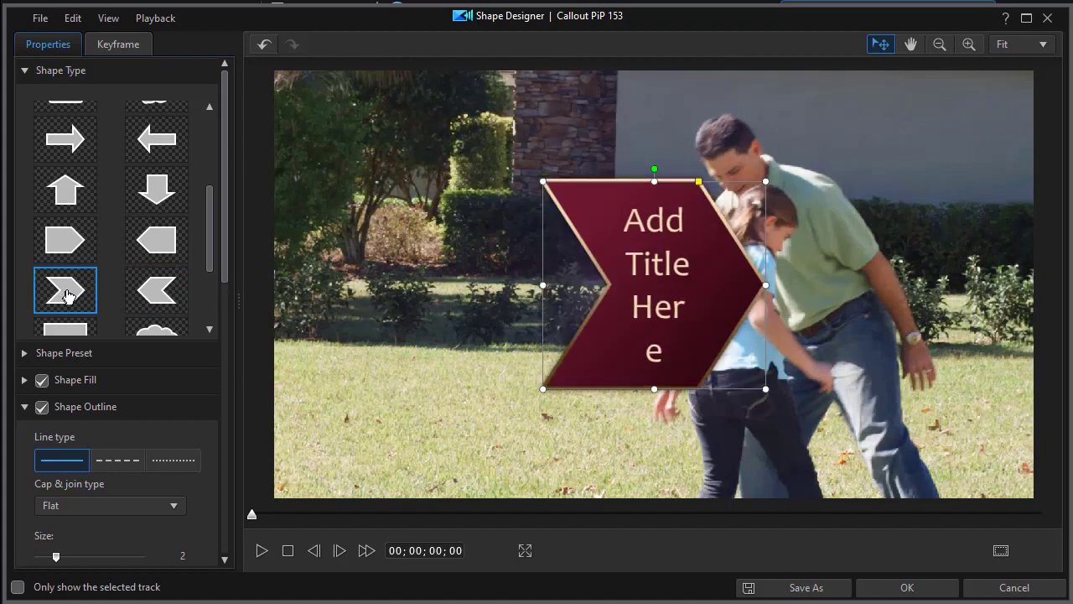
pyautogui.moveTo(765, 285); pyautogui.dragTo(836, 292)
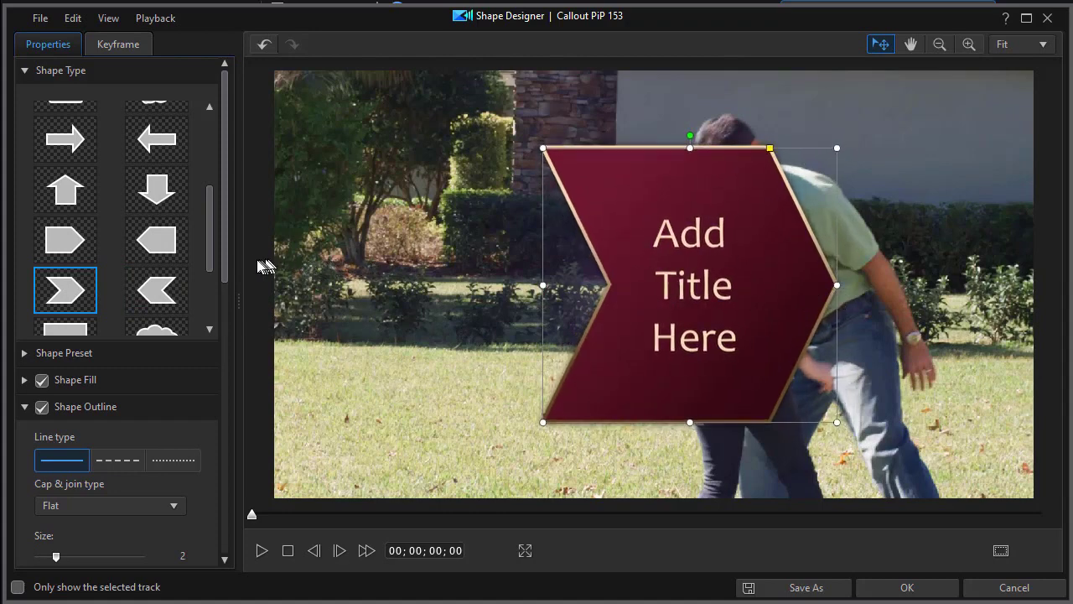
pyautogui.click(87, 203)
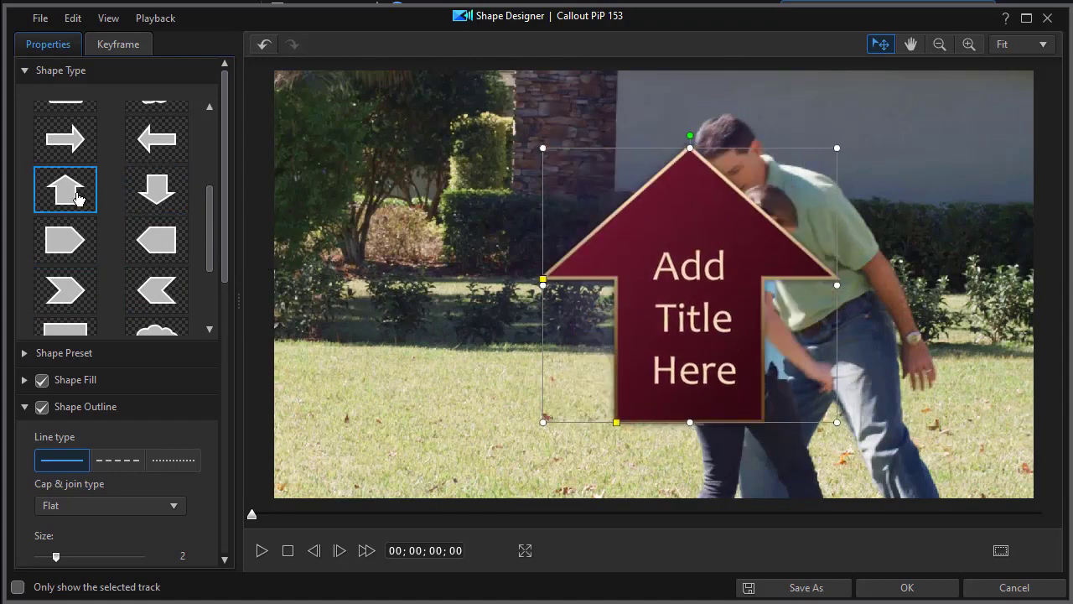
pyautogui.click(78, 240)
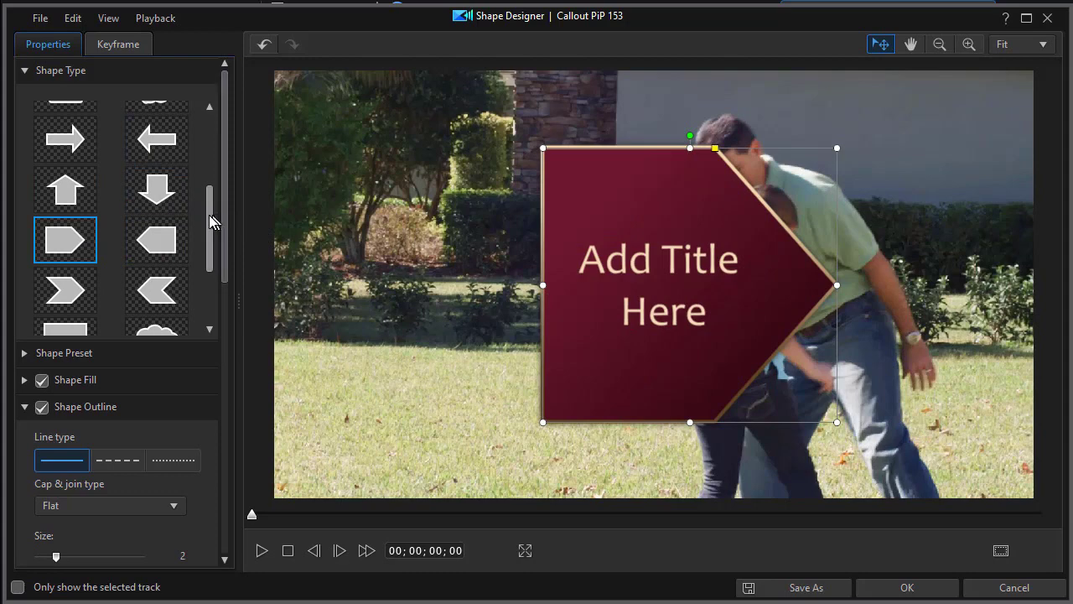
pyautogui.moveTo(211, 221); pyautogui.dragTo(212, 134)
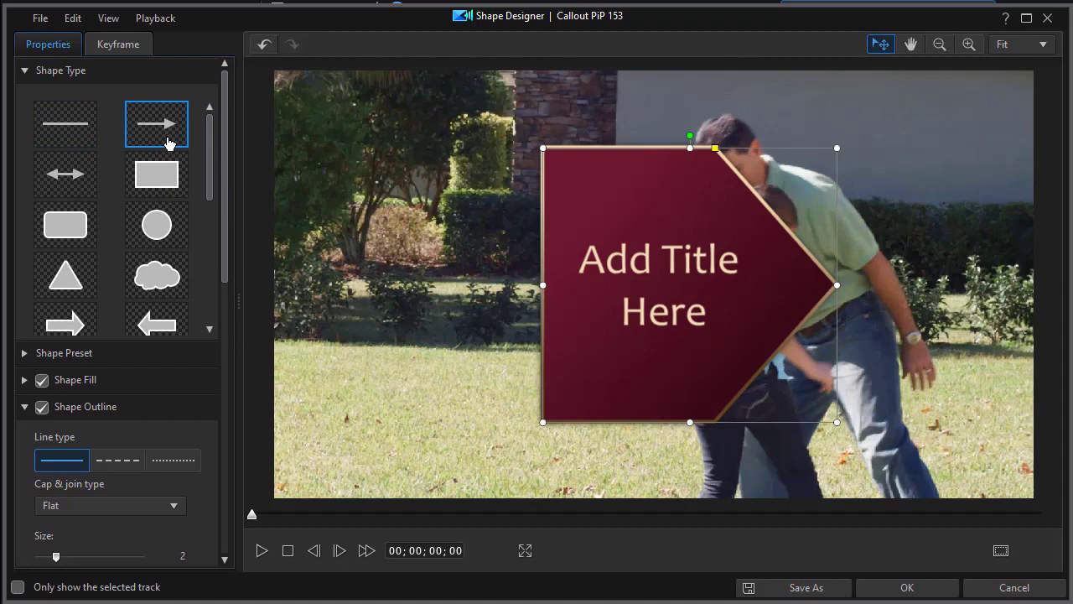
pyautogui.click(169, 143)
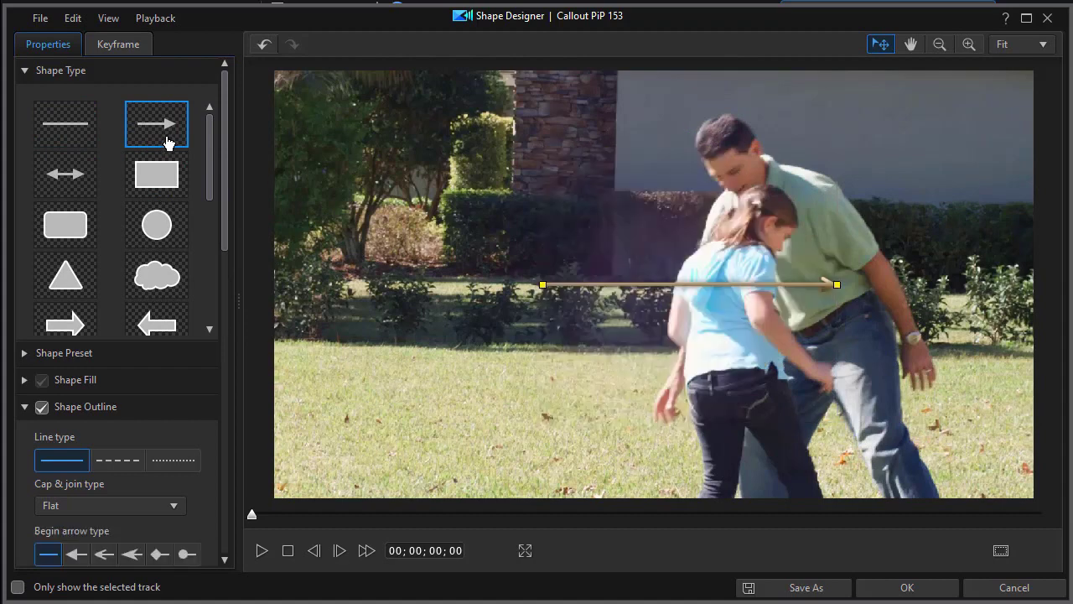
pyautogui.click(159, 234)
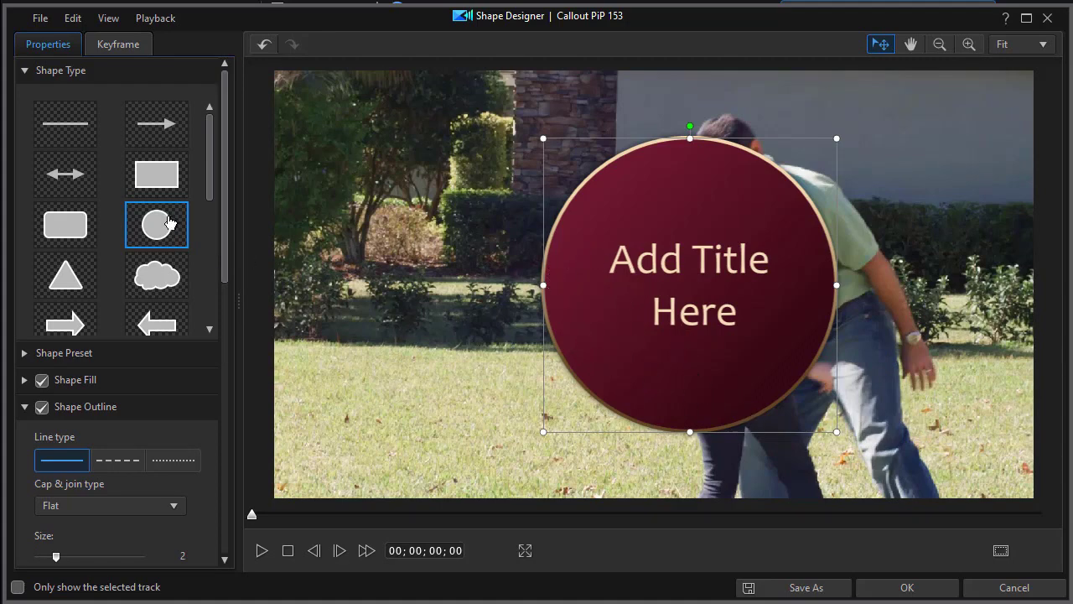
pyautogui.moveTo(213, 196); pyautogui.dragTo(210, 332)
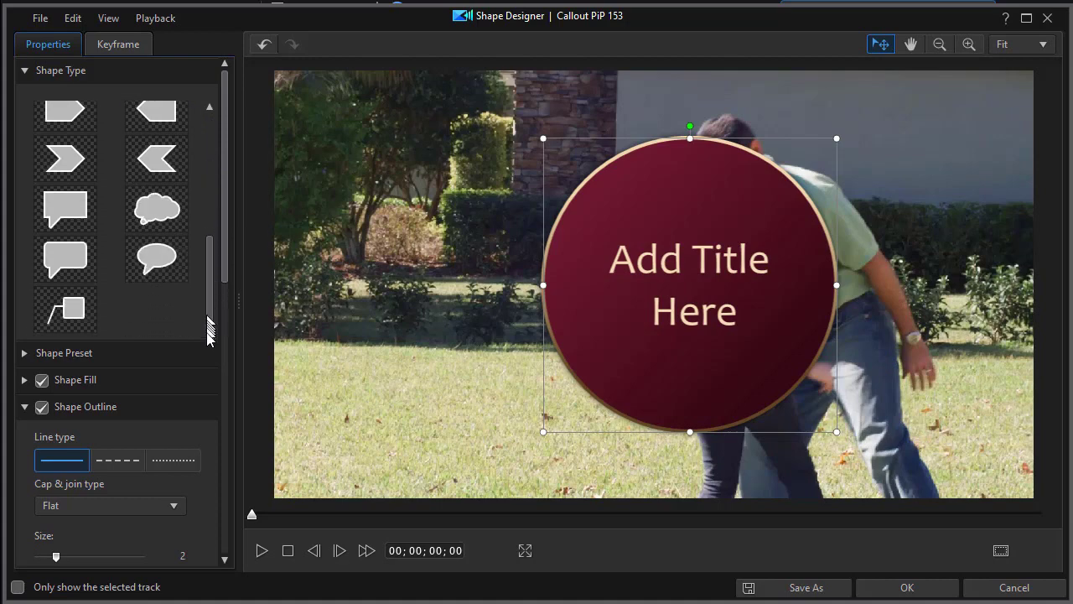
# - Turn the circle into an oval speech bubble and test moving its tail out and back
pyautogui.click(150, 277)
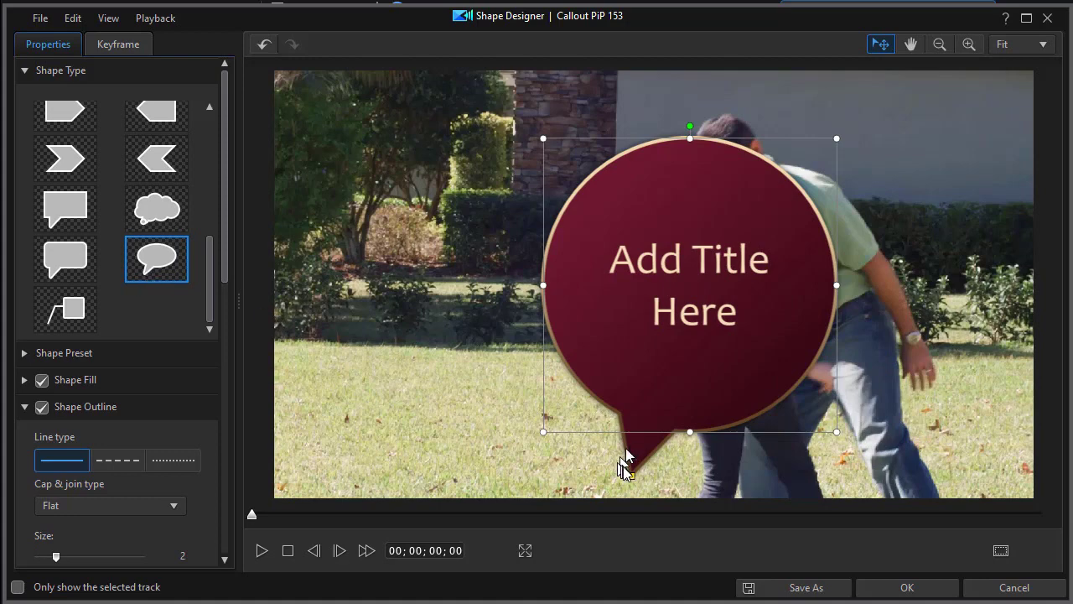
pyautogui.moveTo(632, 475); pyautogui.dragTo(425, 436)
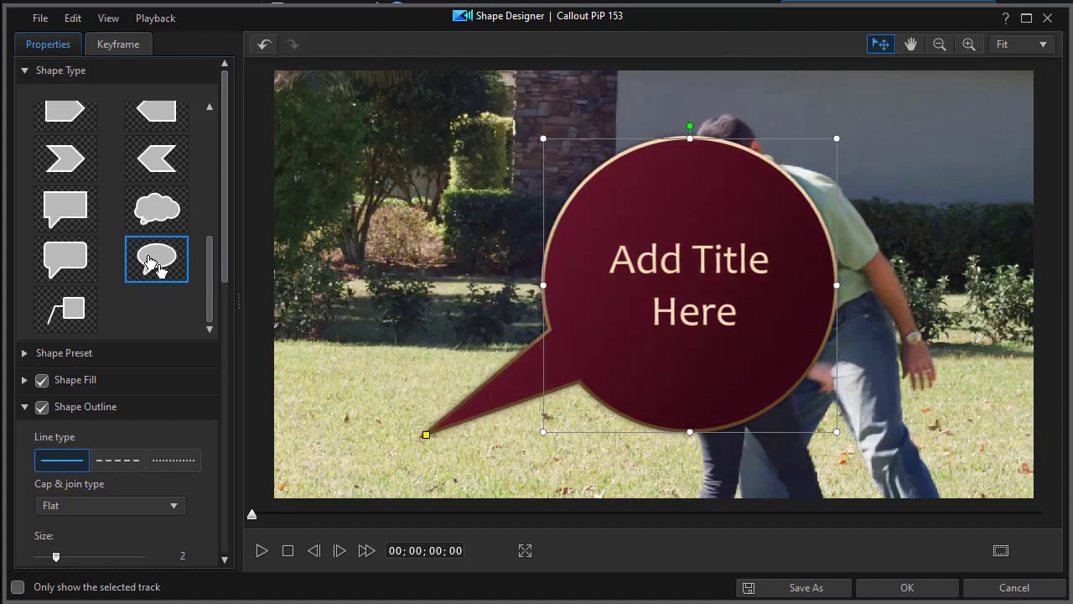
pyautogui.moveTo(213, 281); pyautogui.dragTo(215, 161)
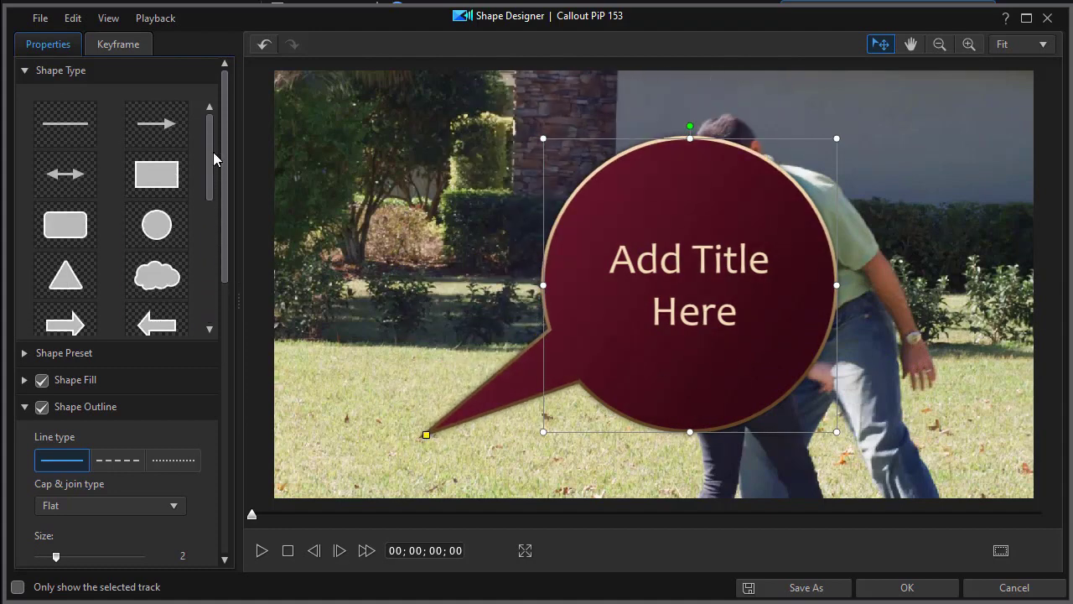
pyautogui.moveTo(427, 435); pyautogui.dragTo(713, 344)
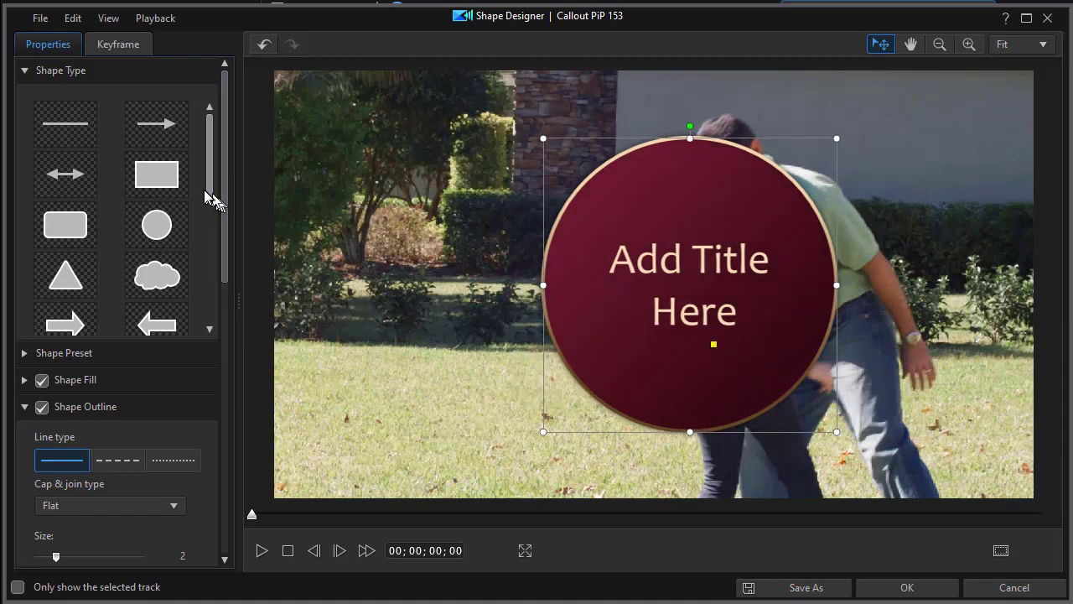
pyautogui.moveTo(208, 197); pyautogui.dragTo(210, 212)
# - Reapply the oval speech bubble, stretch its tail far lower-left, and cancel the editor
pyautogui.click(157, 273)
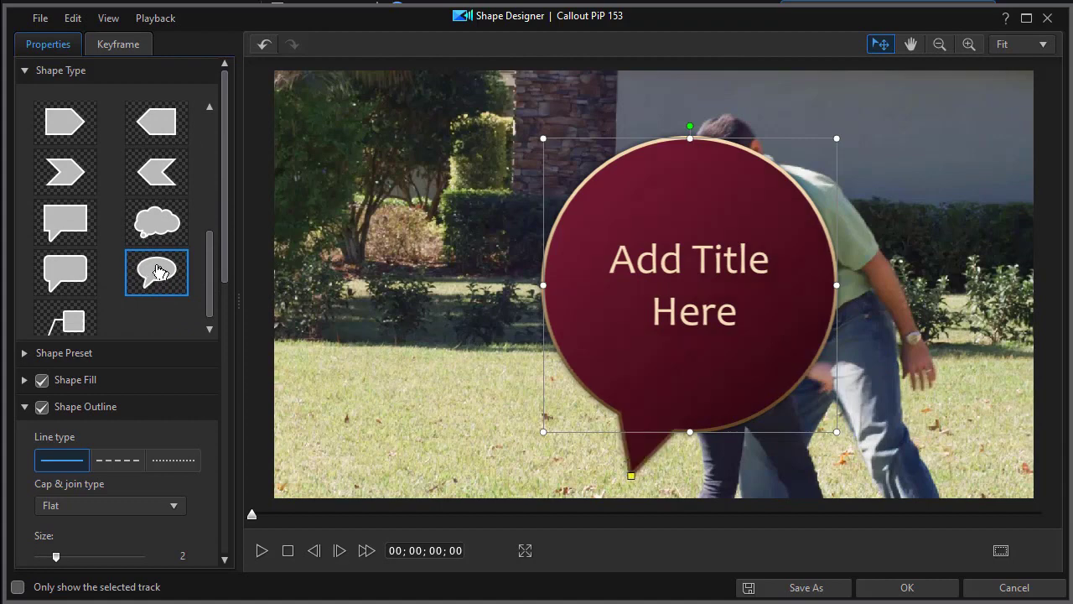
pyautogui.moveTo(210, 256); pyautogui.dragTo(210, 144)
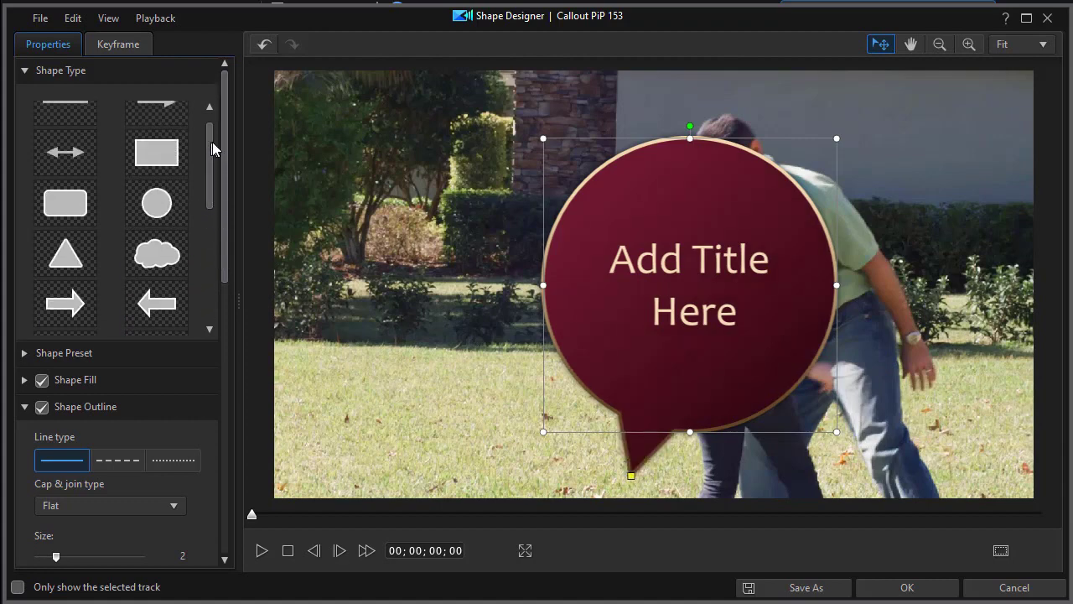
pyautogui.click(176, 214)
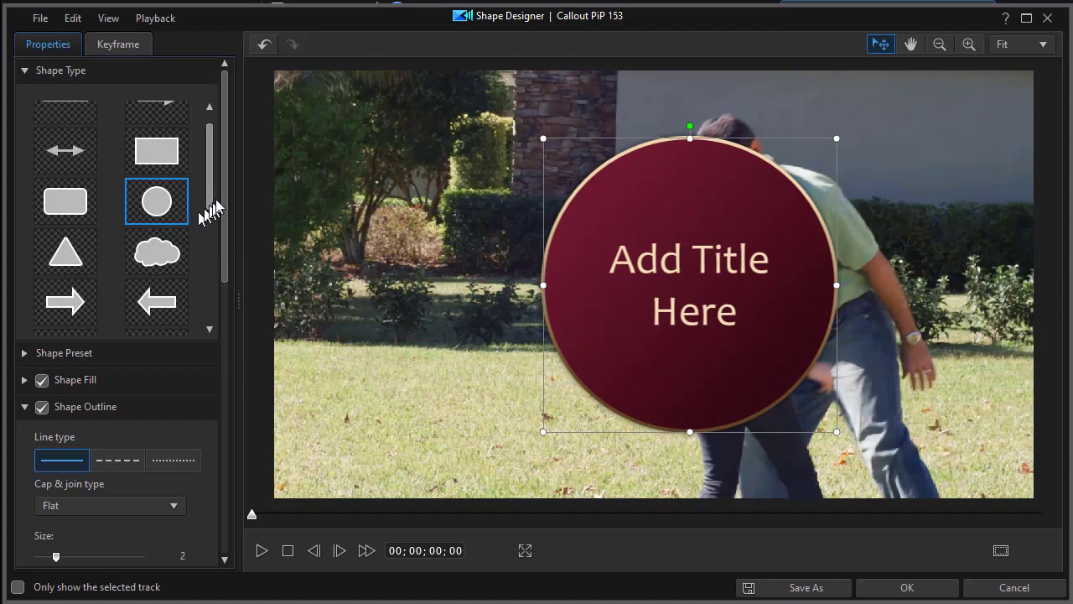
pyautogui.moveTo(210, 206); pyautogui.dragTo(210, 327)
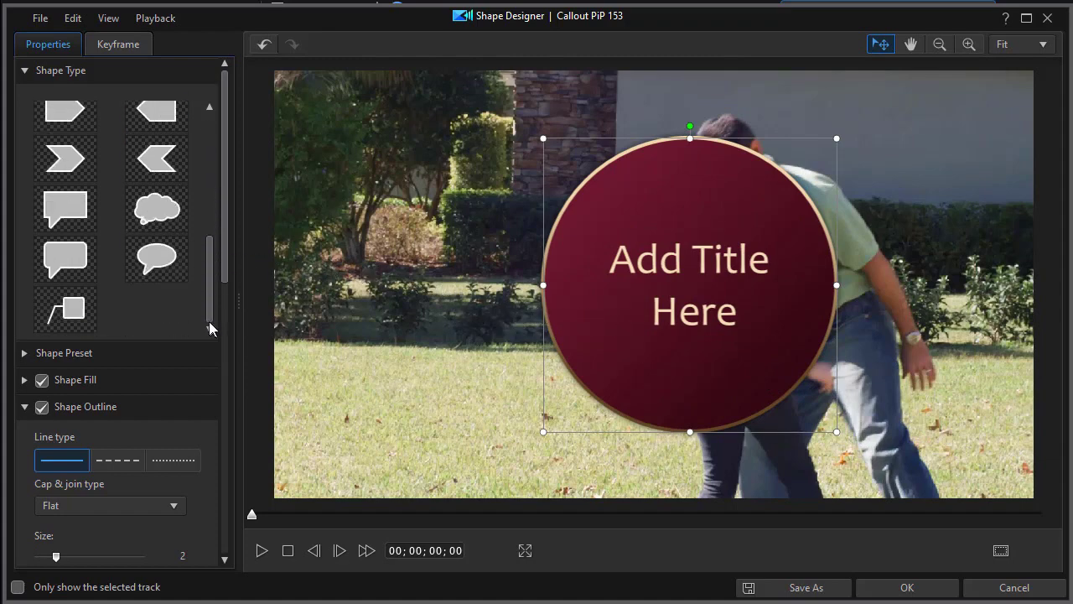
pyautogui.click(156, 258)
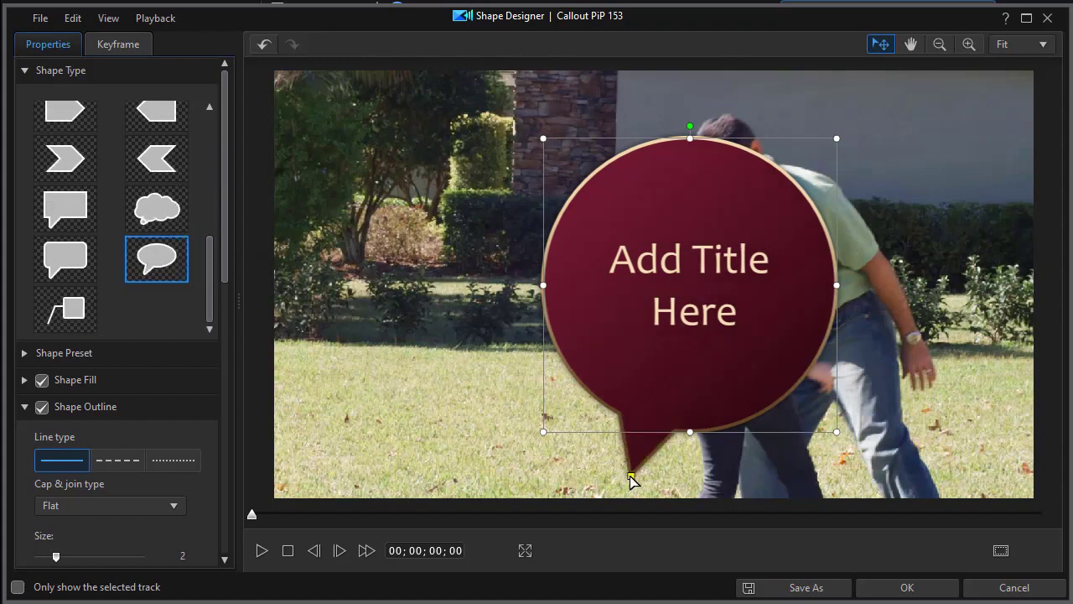
pyautogui.moveTo(625, 478); pyautogui.dragTo(460, 419)
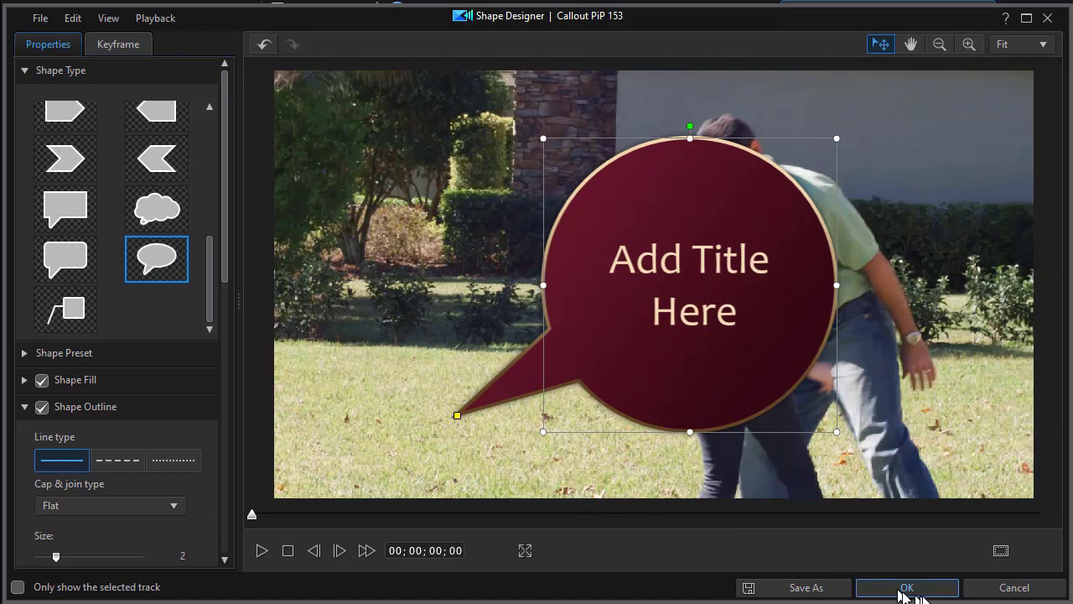
pyautogui.click(1015, 588)
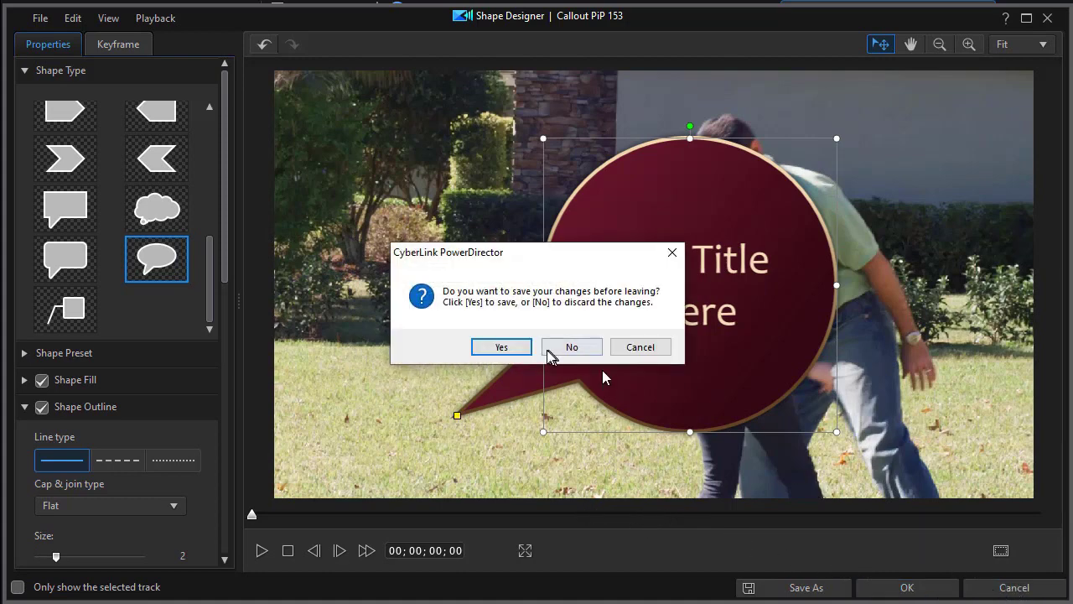
# - Discard the shape changes without saving and select Callout PiP 149 in the library
pyautogui.click(575, 349)
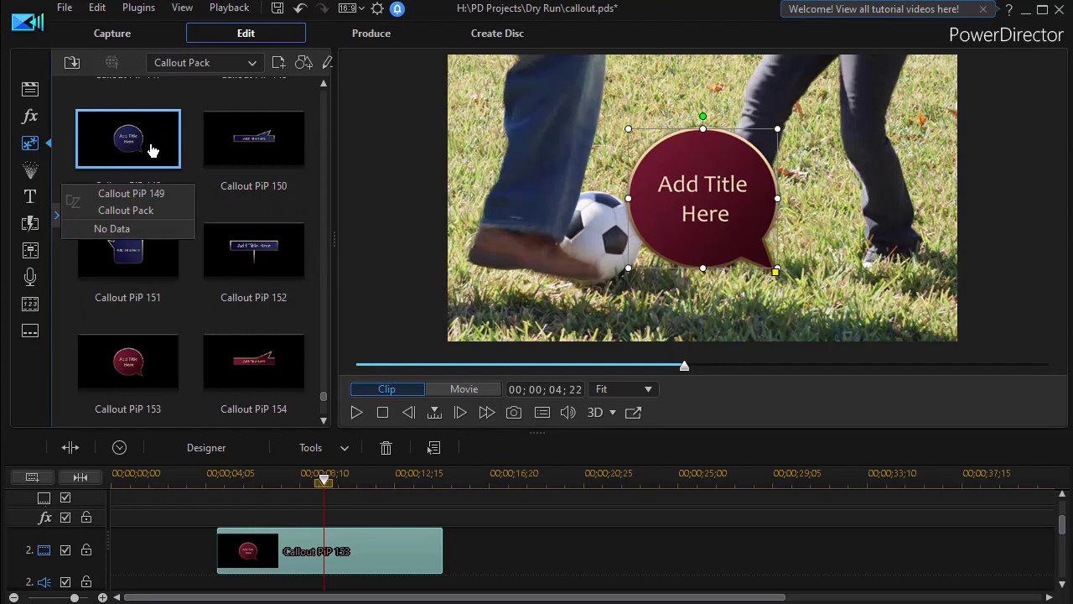
pyautogui.click(152, 151)
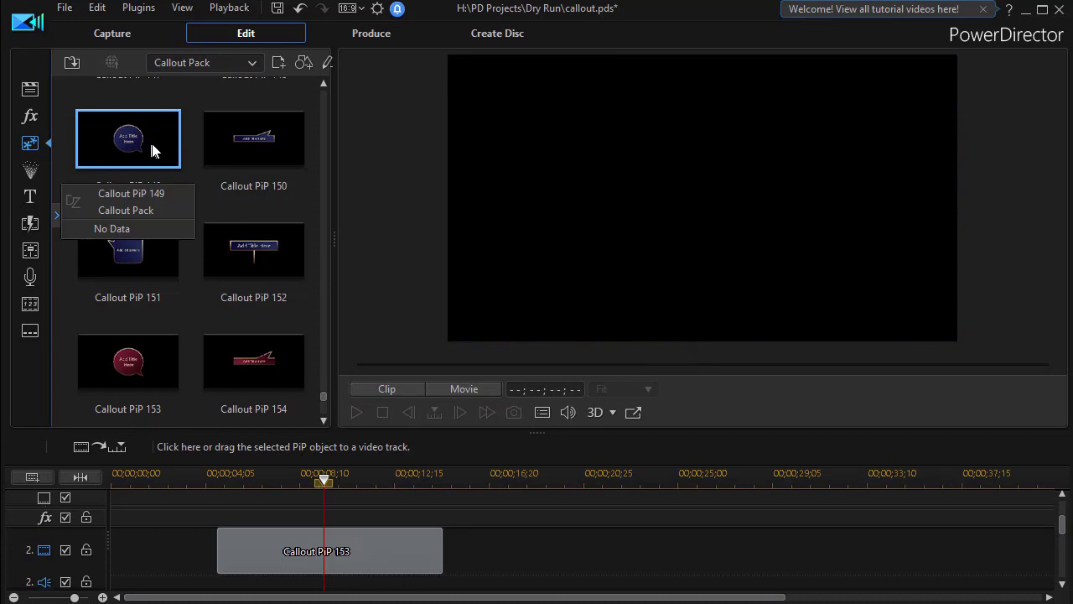
pyautogui.doubleClick(151, 146)
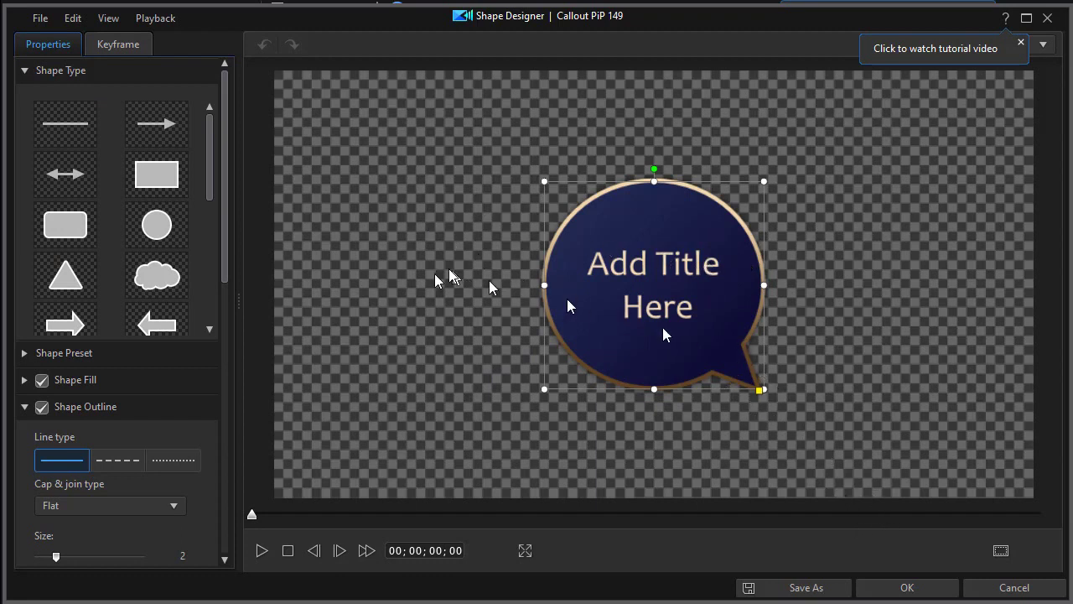
pyautogui.click(918, 592)
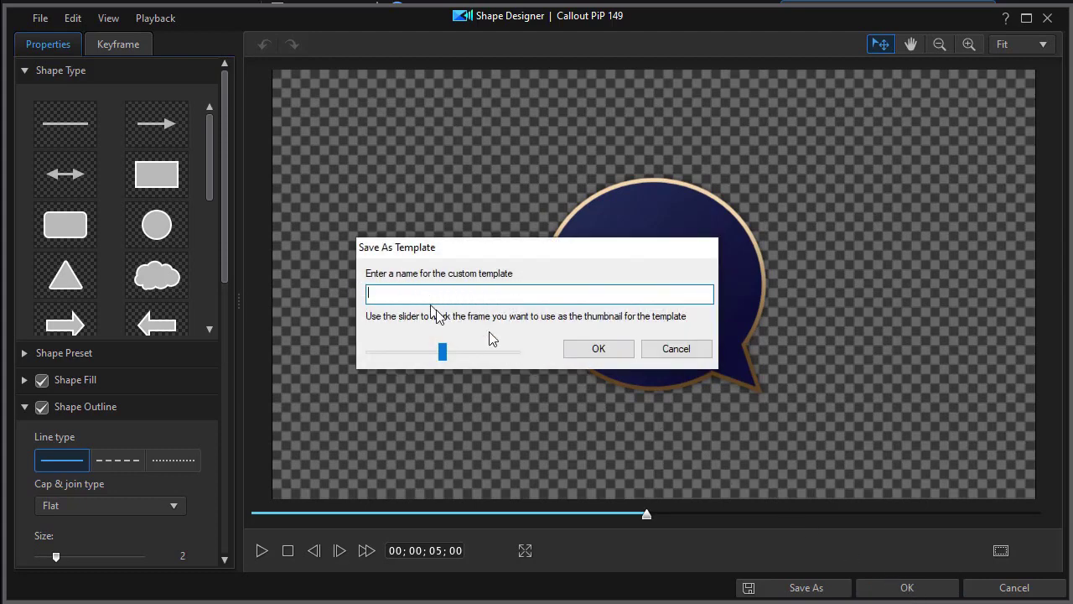
pyautogui.click(677, 349)
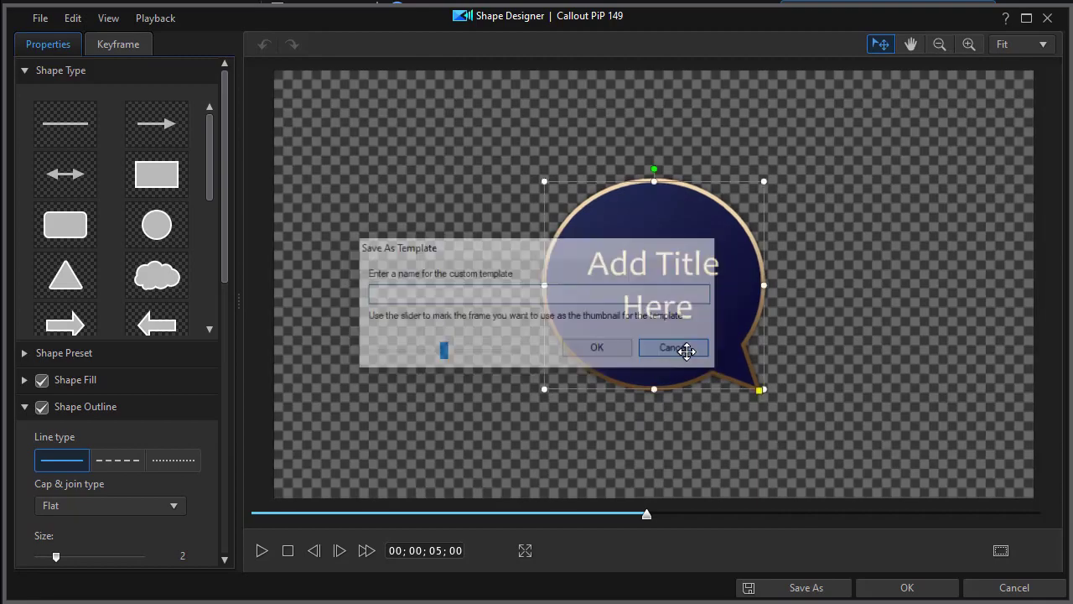
pyautogui.click(1006, 588)
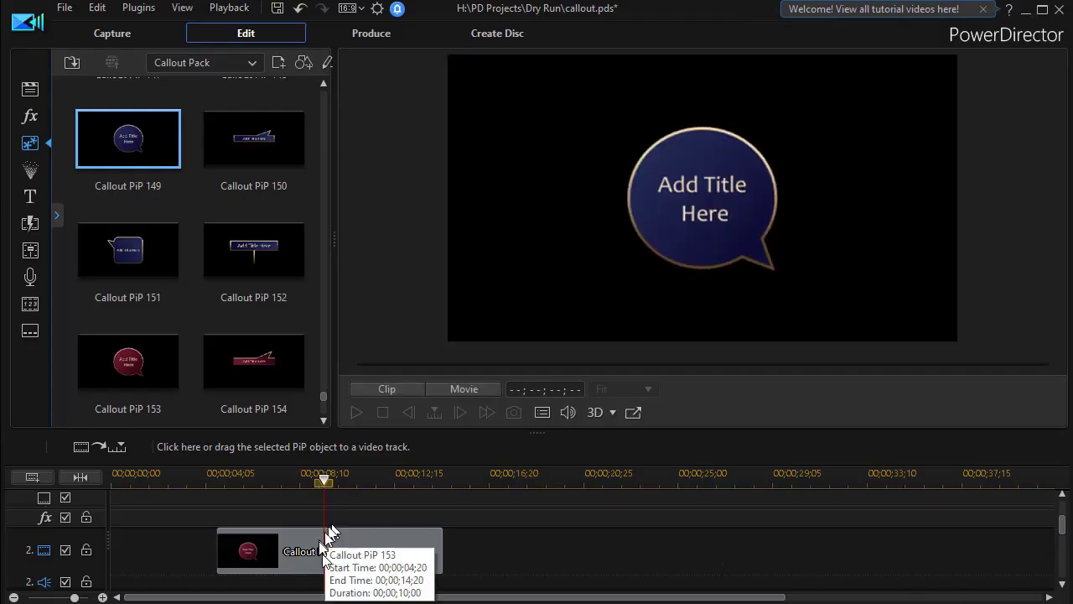
# - Enlarge the Callout PiP 153 bubble toward the lower right in Shape Designer and apply it
pyautogui.click(406, 555)
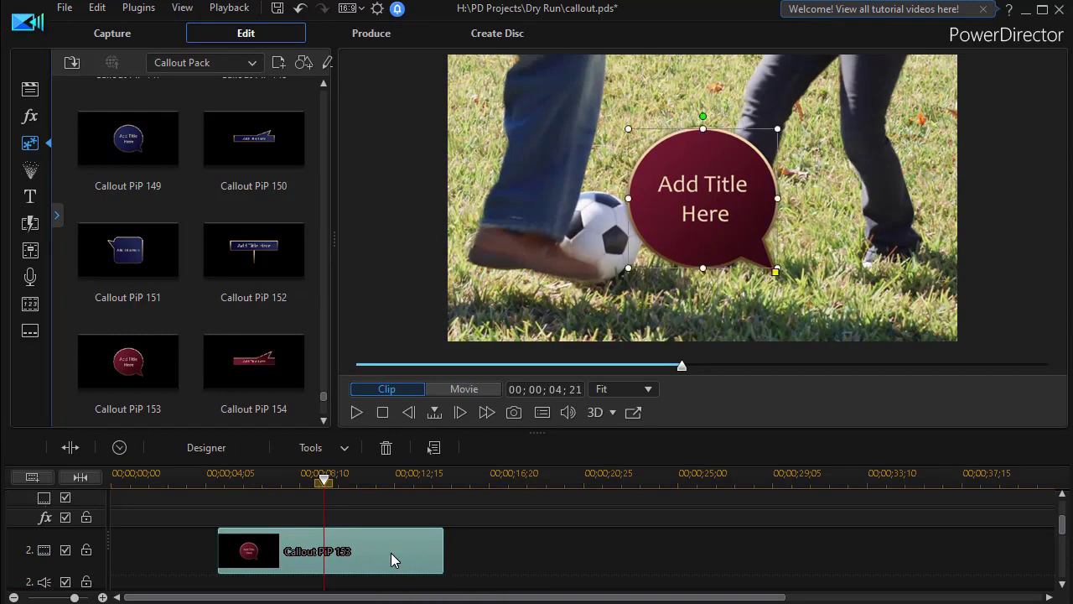
pyautogui.doubleClick(392, 552)
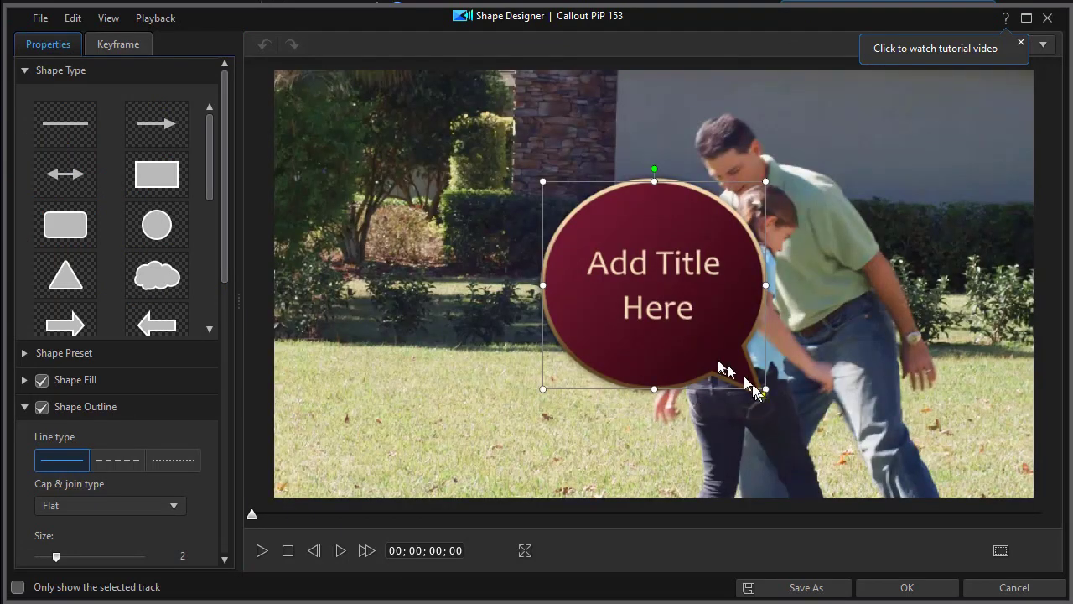
pyautogui.moveTo(765, 389); pyautogui.dragTo(841, 461)
pyautogui.click(907, 592)
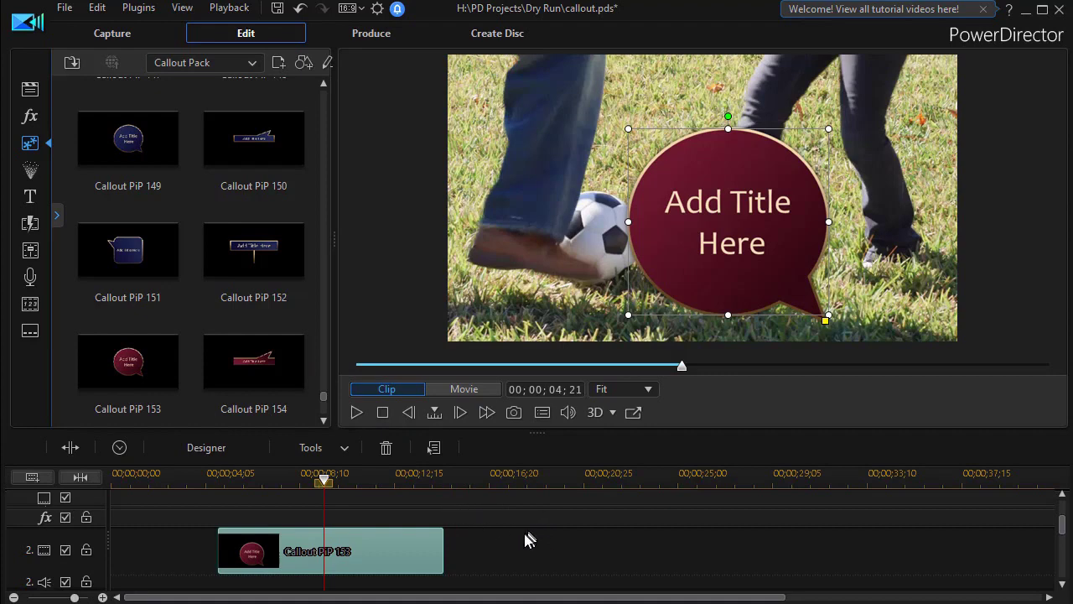
pyautogui.moveTo(323, 398); pyautogui.dragTo(329, 338)
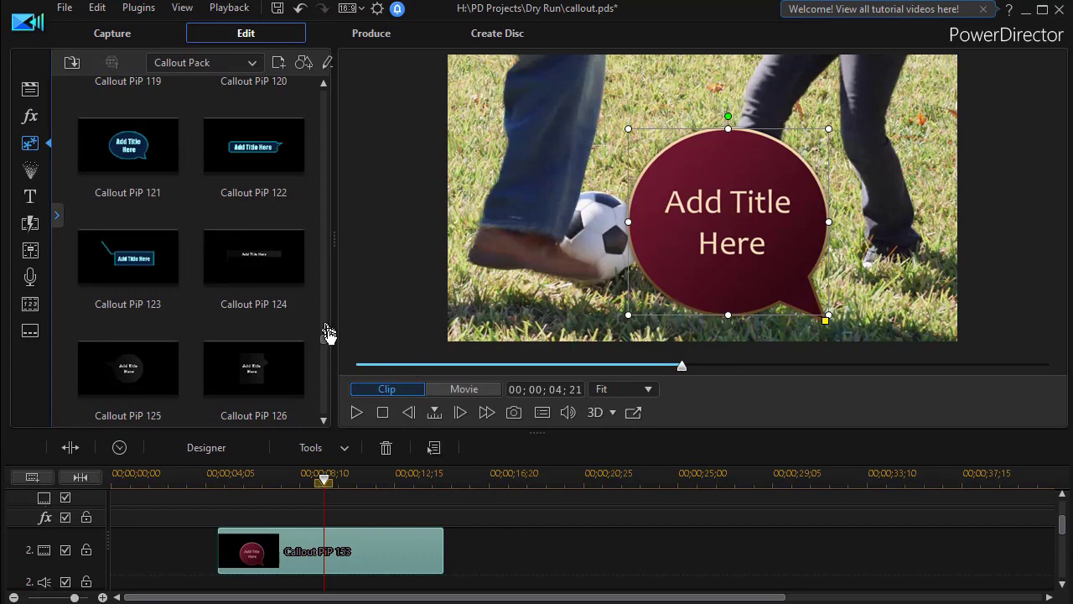
pyautogui.moveTo(327, 346); pyautogui.dragTo(329, 367)
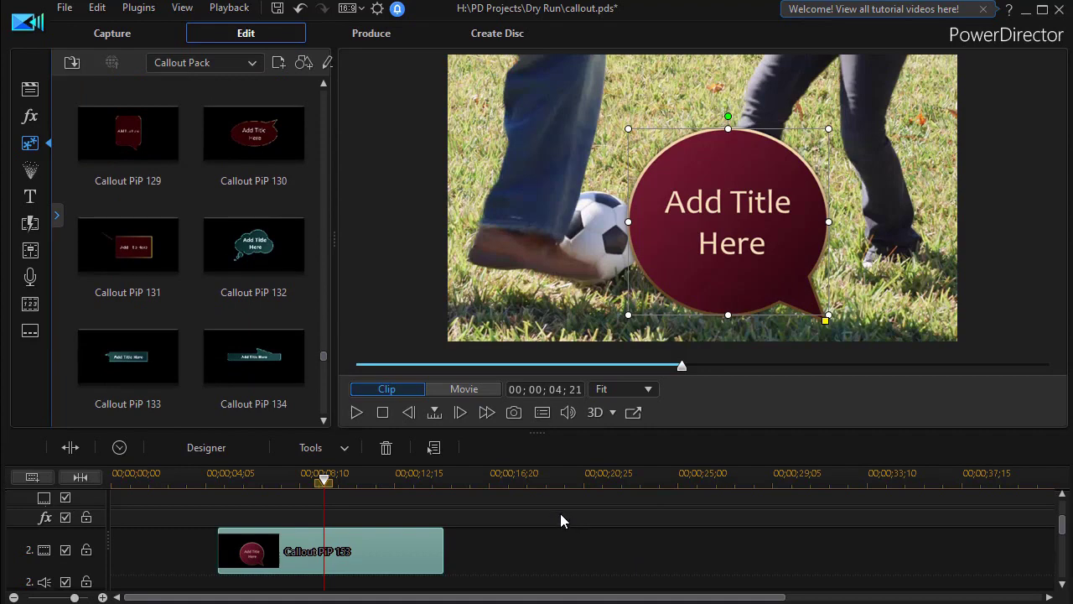
pyautogui.scroll(3, 514, 575)
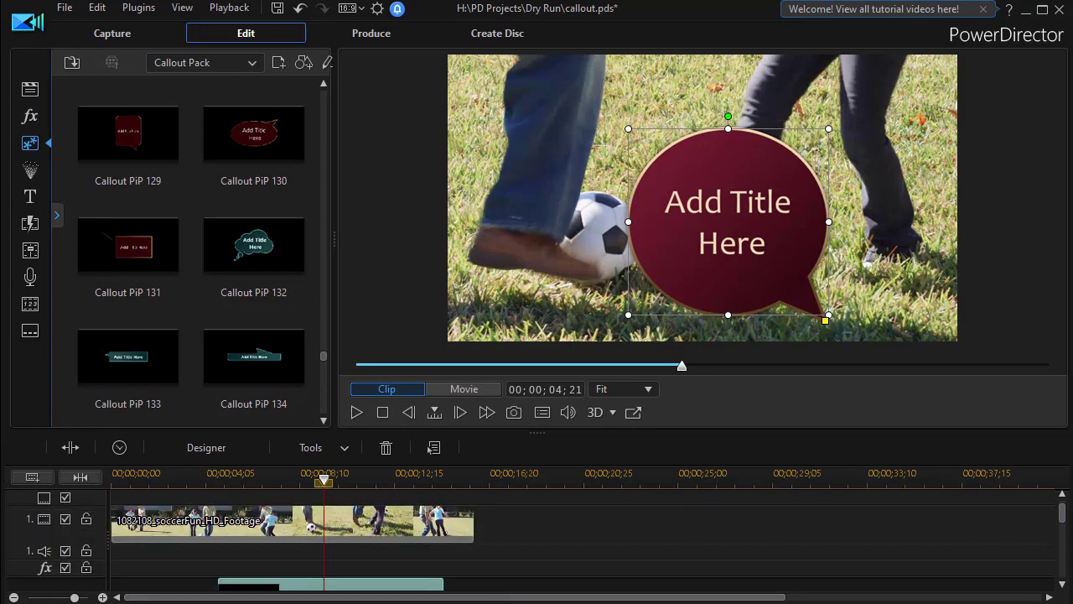